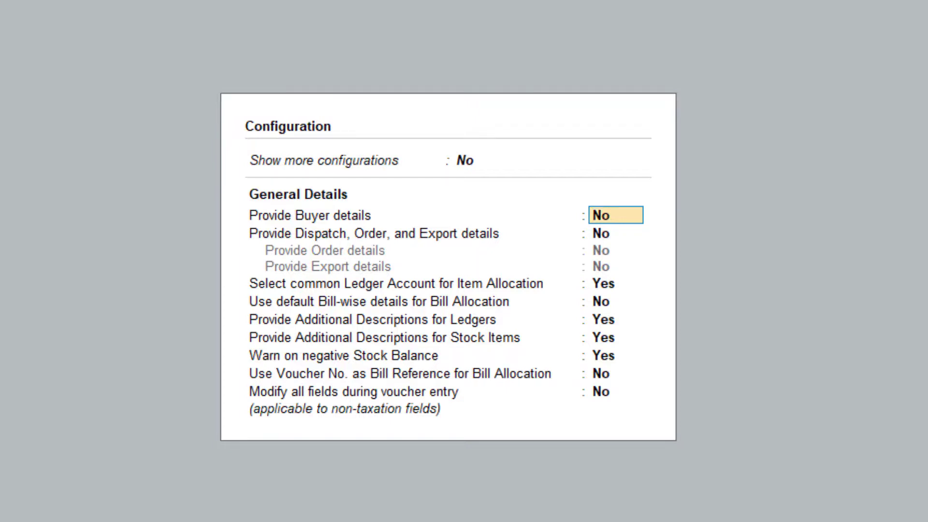
- Keep Warn on negative Stock Balance set to Yes in the sales voucher configuration and accept the configuration
key("Down")
key("Down")
key("Down")
key("Down")
key("Down")
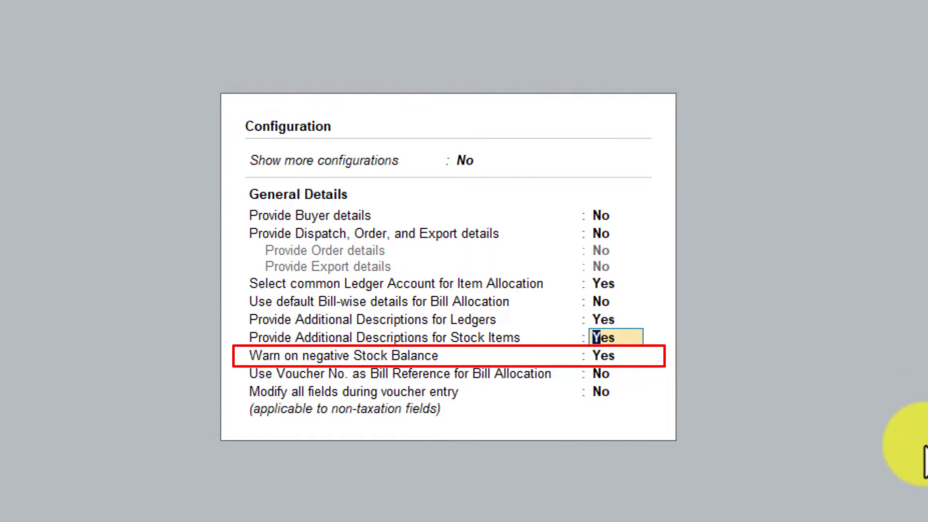
left_click(621, 358)
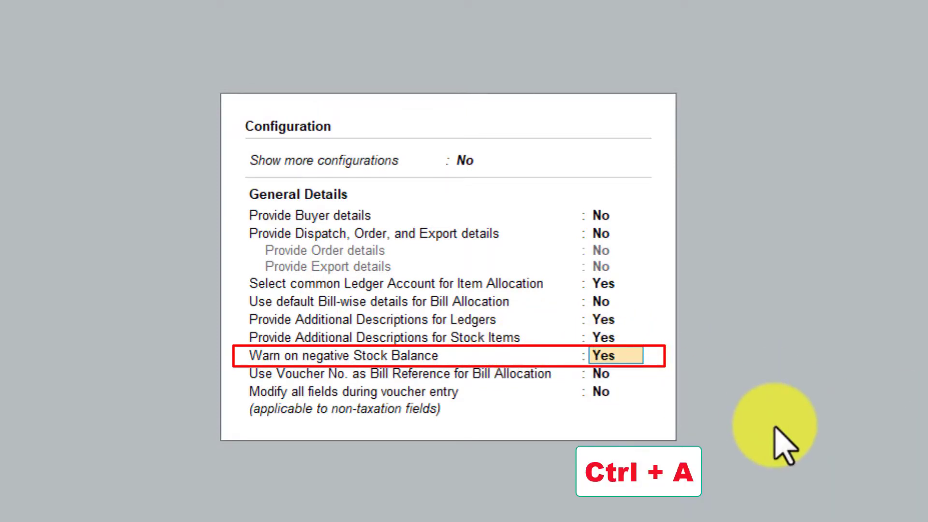
key("ctrl+a")
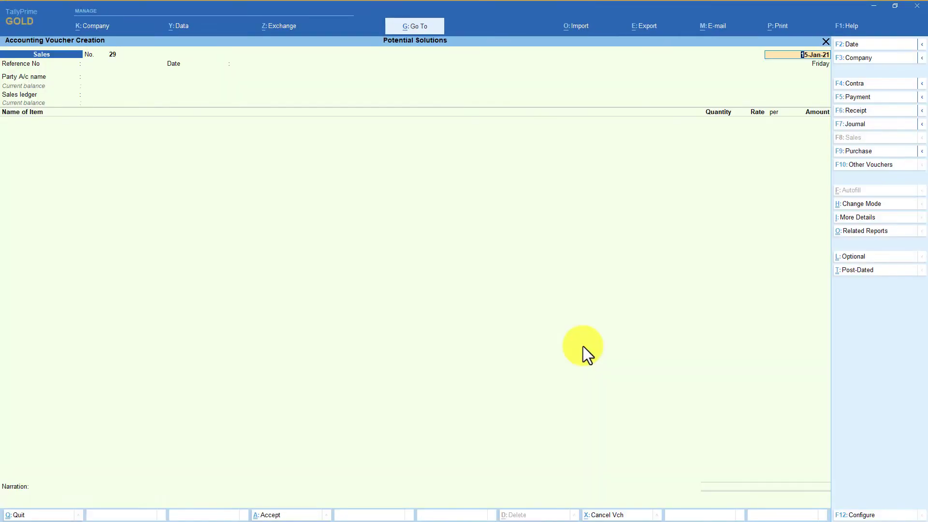
- Leave the sales voucher's reference details blank, and choose India Mart as the party and Sales as the sales ledger
key("Return")
key("Return")
key("Return")
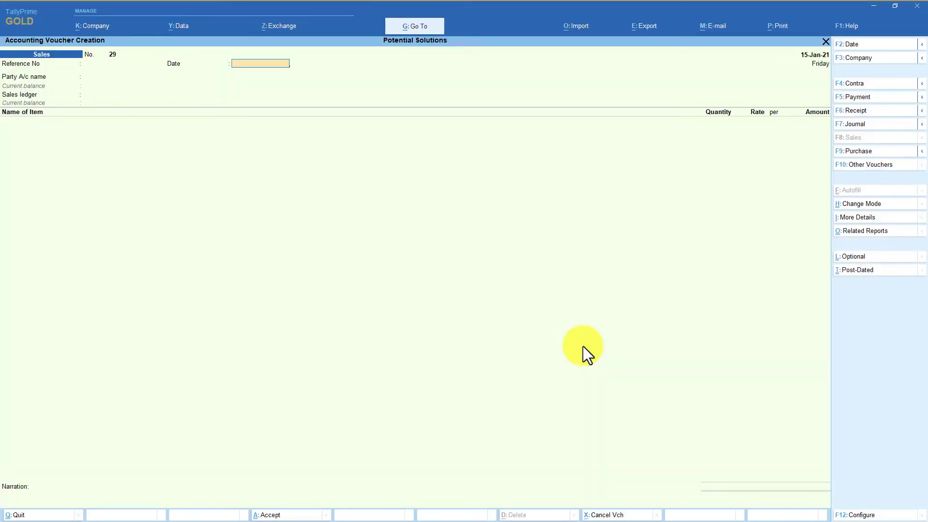
type("Ind")
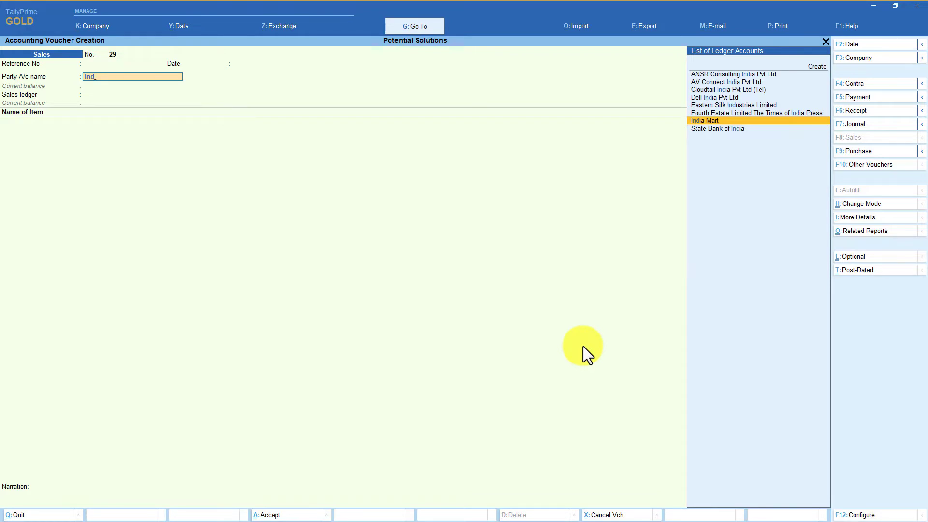
key("Return")
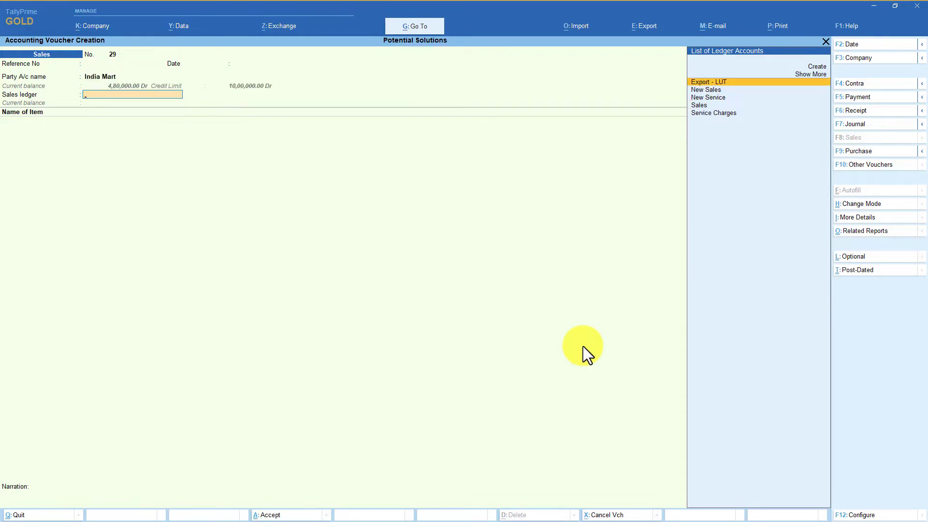
key("Down")
key("Down")
key("Down")
key("Return")
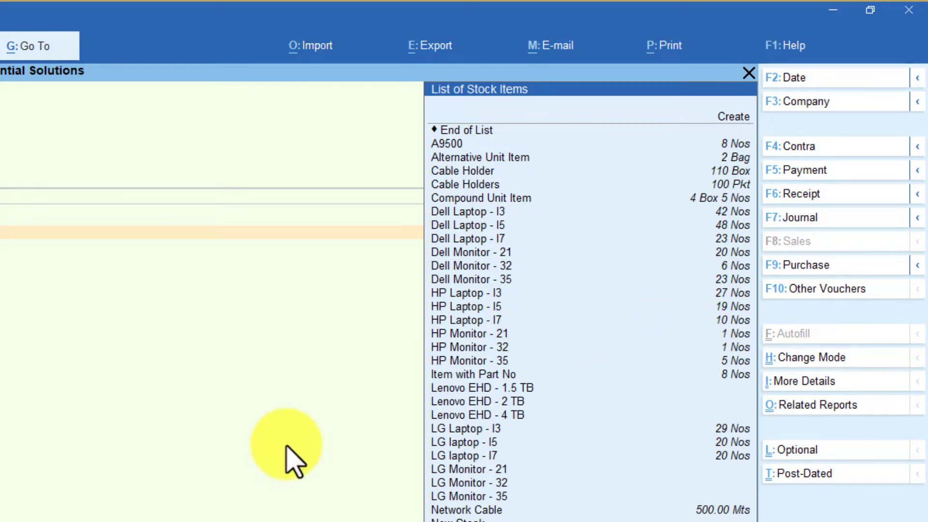
- Add the stock item HP Monitor - 32 to the voucher with no description and a quantity of 2
key("Down")
key("Down")
key("Down")
key("Down")
key("Down")
key("Down")
key("Down")
key("Down")
key("Down")
key("Down")
key("Down")
key("Down")
key("Down")
key("Down")
key("Down")
key("Down")
key("Down")
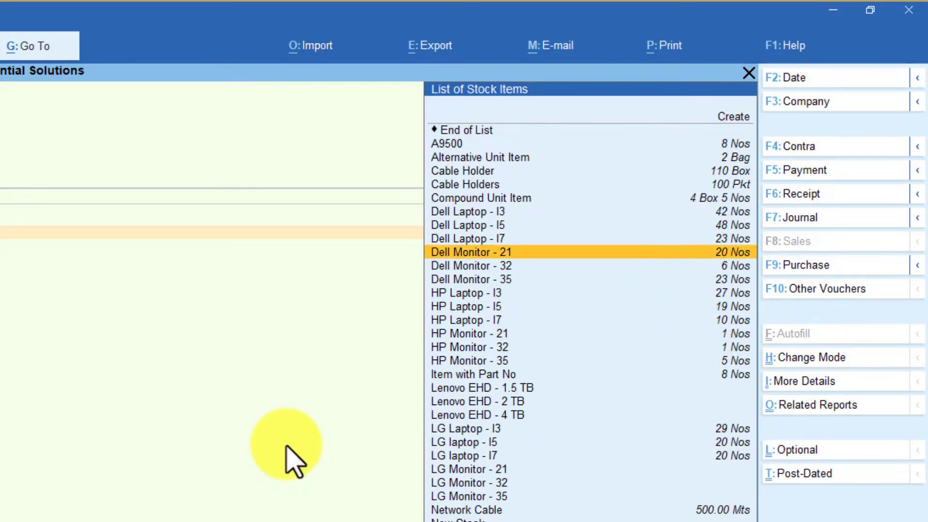
key("Down")
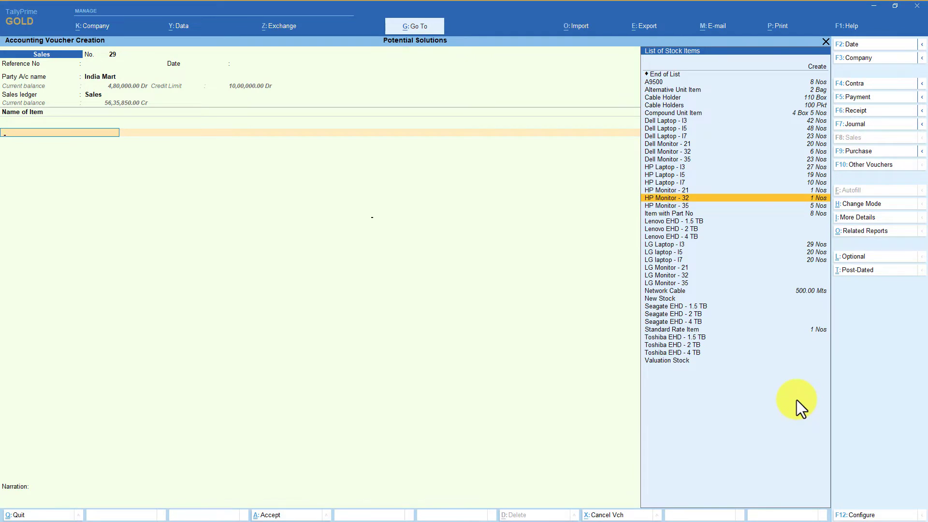
key("Return")
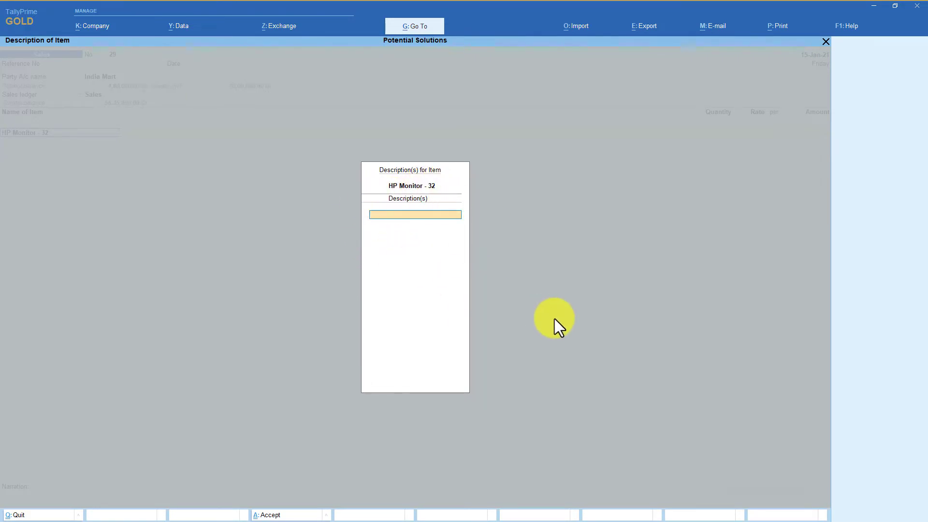
key("Return")
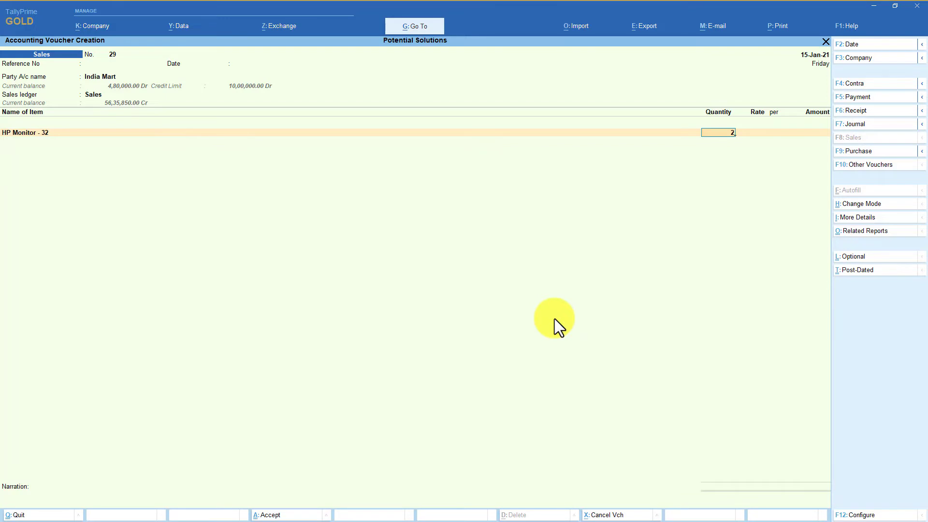
key("Return")
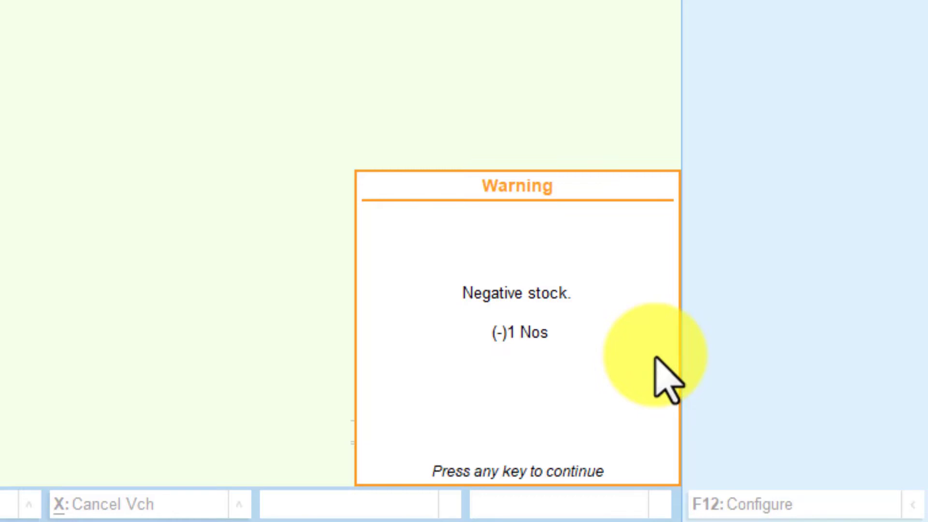
key("Return")
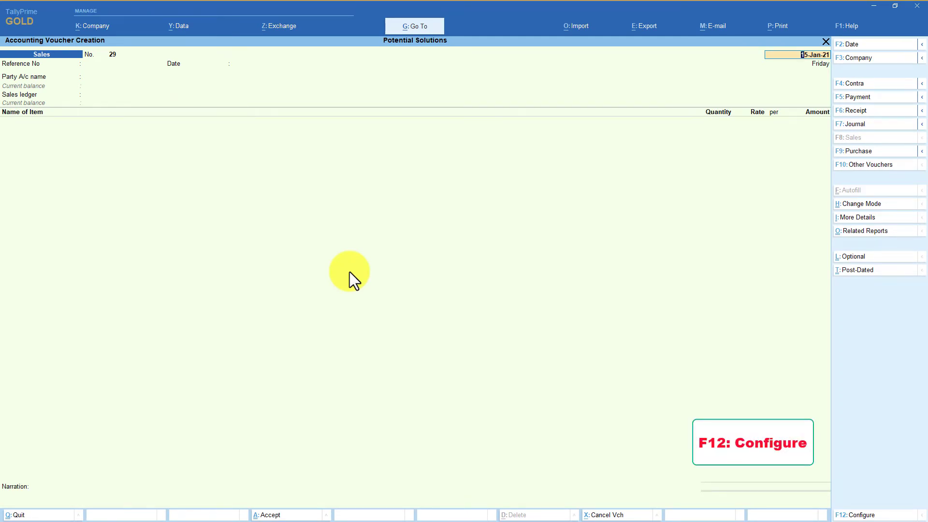
- Set Use Voucher No. as Bill Reference for Bill Allocation to Yes in the voucher configuration and accept it
key("F12")
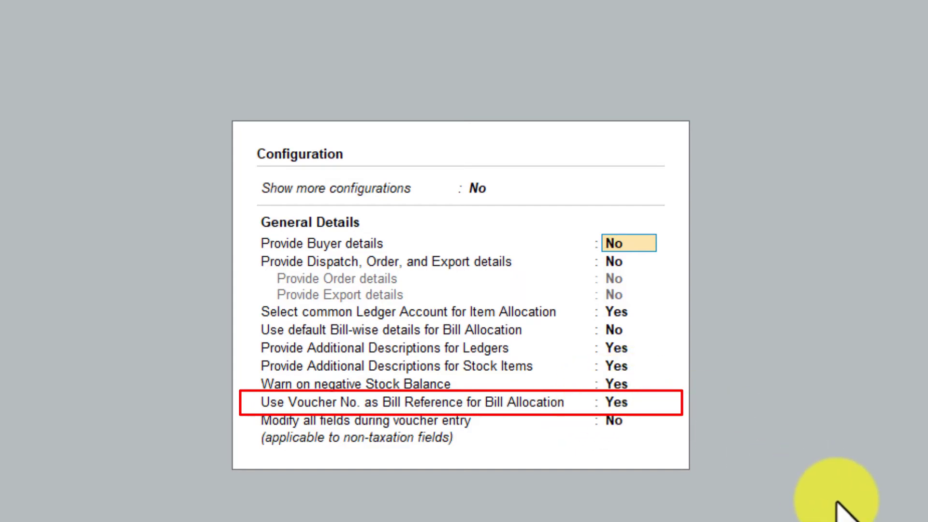
key("ctrl+a")
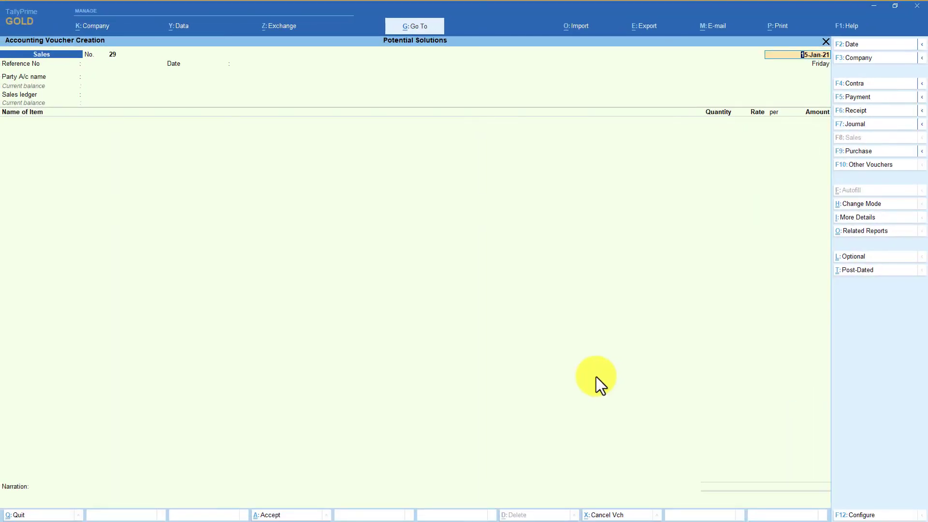
- Enter reference number 1234567 on the new sales voucher and accept 15-Jan-21 as the reference date
key("Return")
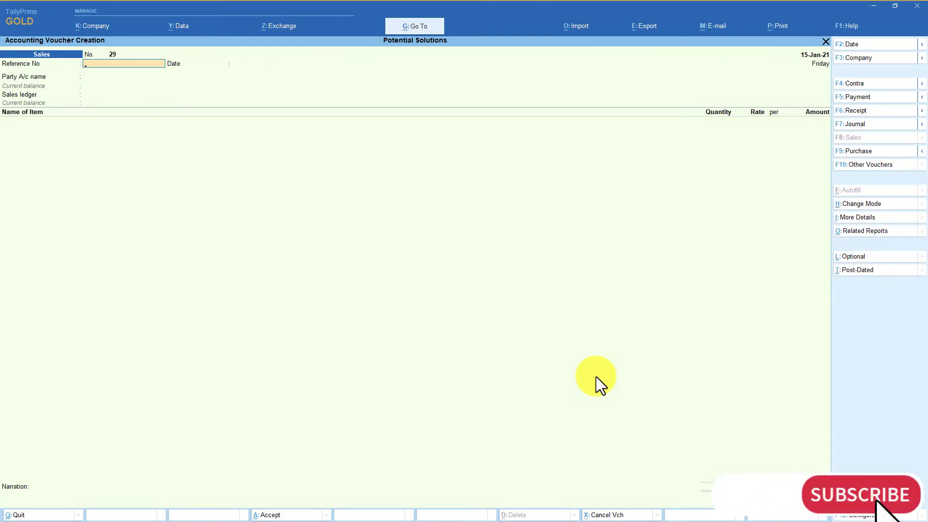
type("1234567")
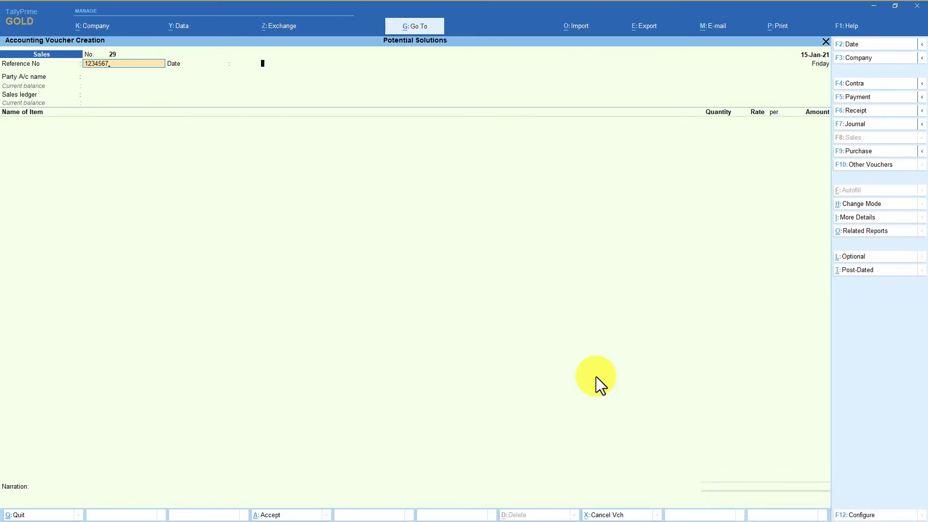
key("Return")
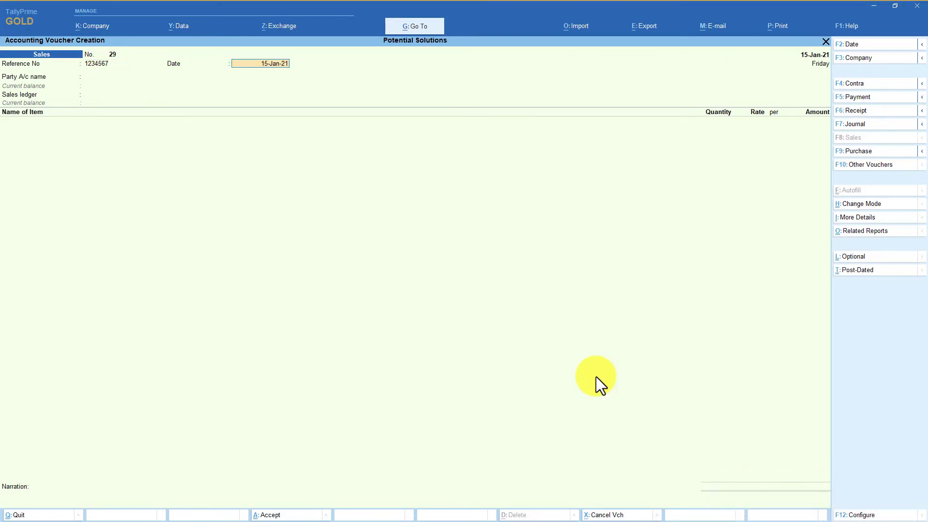
key("Return")
- Choose India Mart as the party account and Sales as the sales ledger for the voucher
type("In")
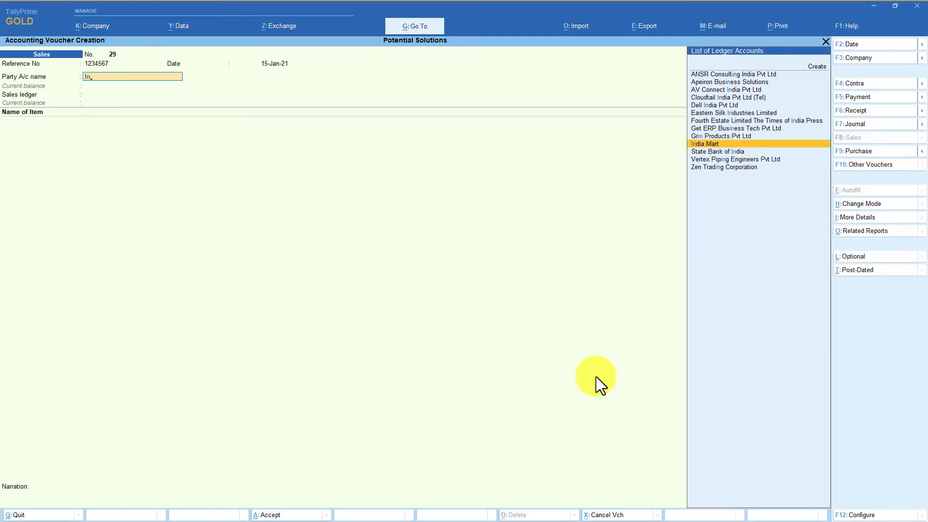
key("Return")
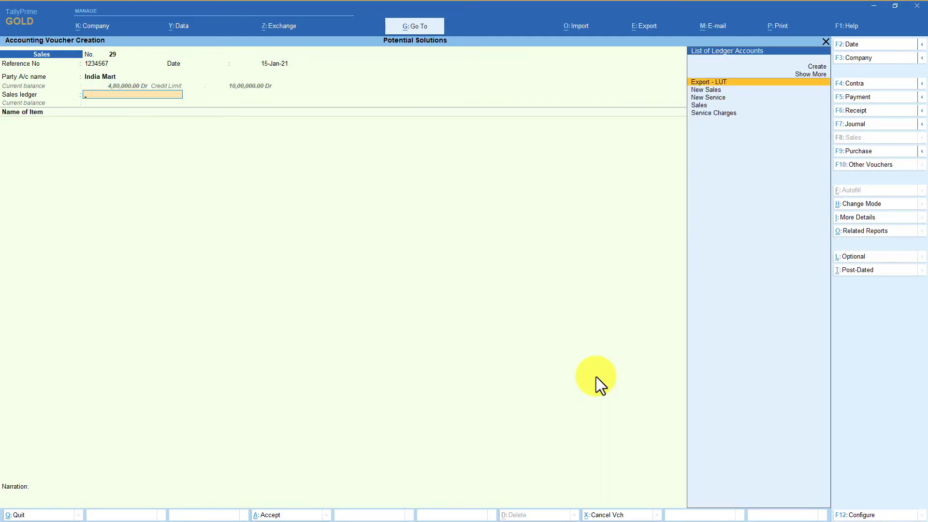
key("Down")
key("Down")
key("Down")
key("Return")
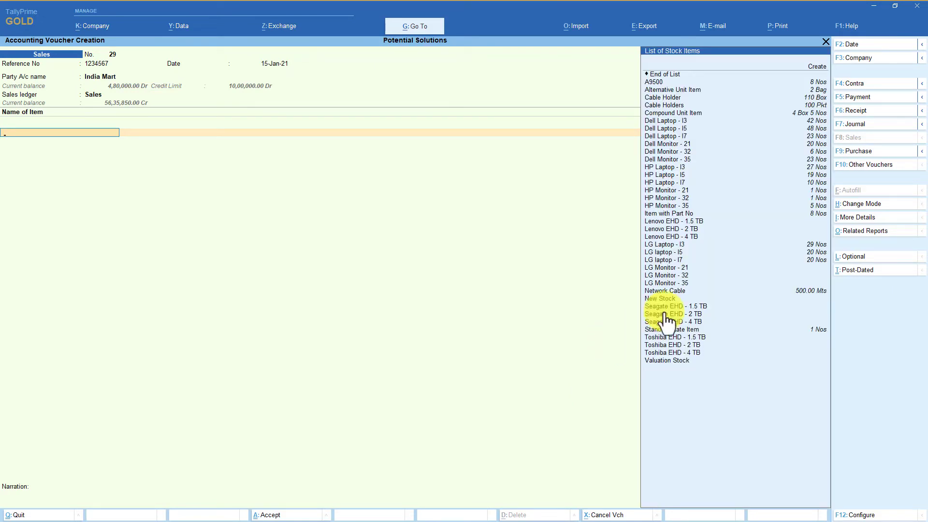
- Add the item Dell Laptop - I5 without a description, with quantity 1 Nos at a rate of 60,000.00 per Nos
left_click(670, 128)
key("Return")
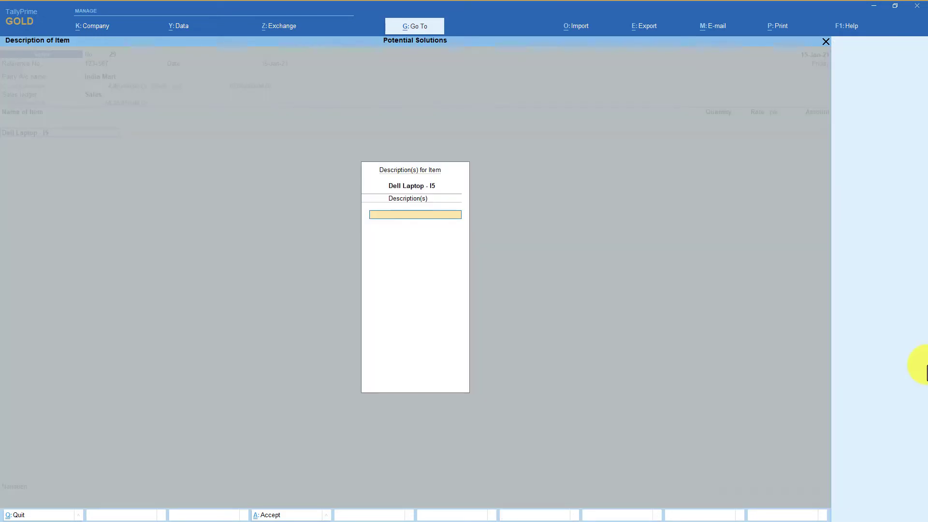
key("Return")
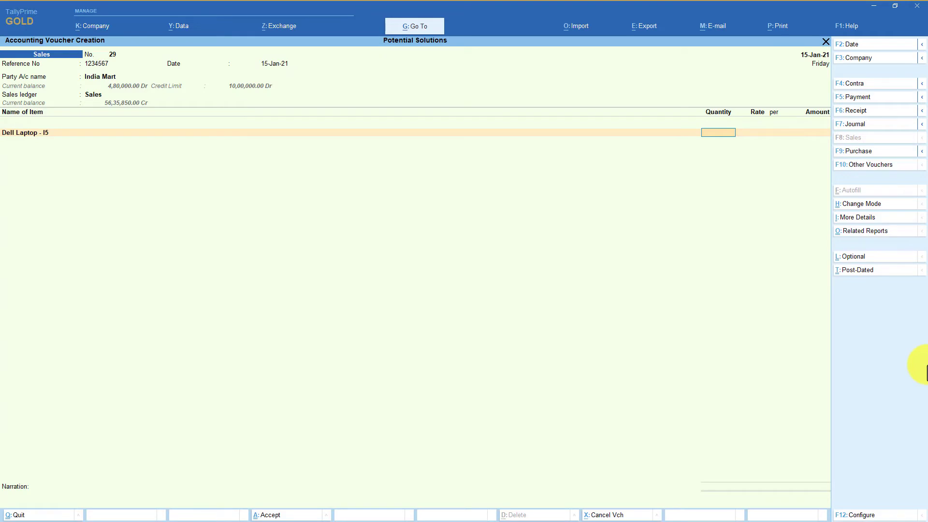
key("Return")
key("Return")
key("Return")
key("Return")
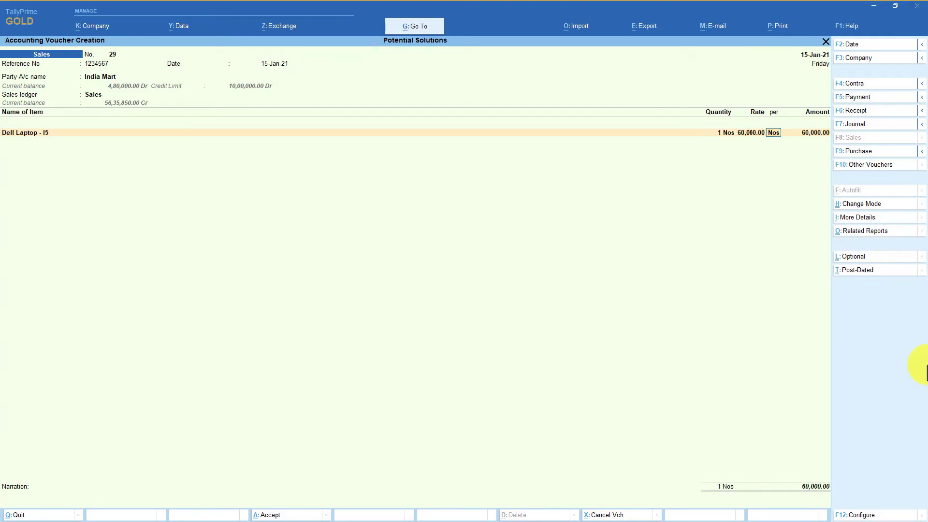
key("Return")
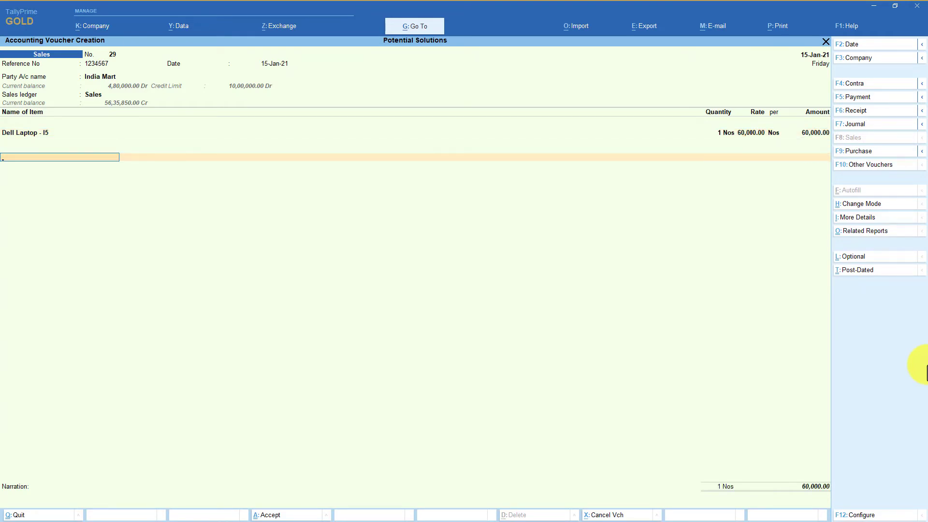
- End the item list and choose New Ref as the reference type in India Mart's bill-wise details
key("Return")
key("Return")
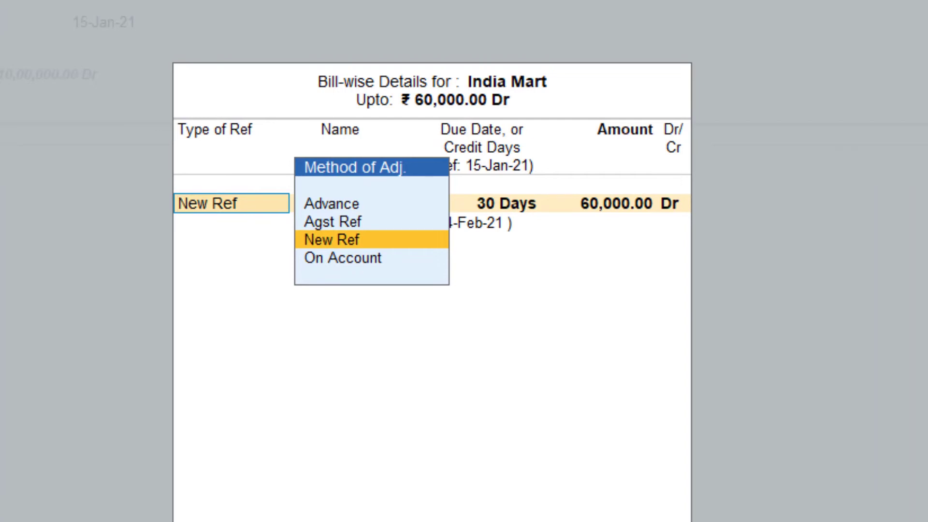
key("Return")
left_click(344, 243)
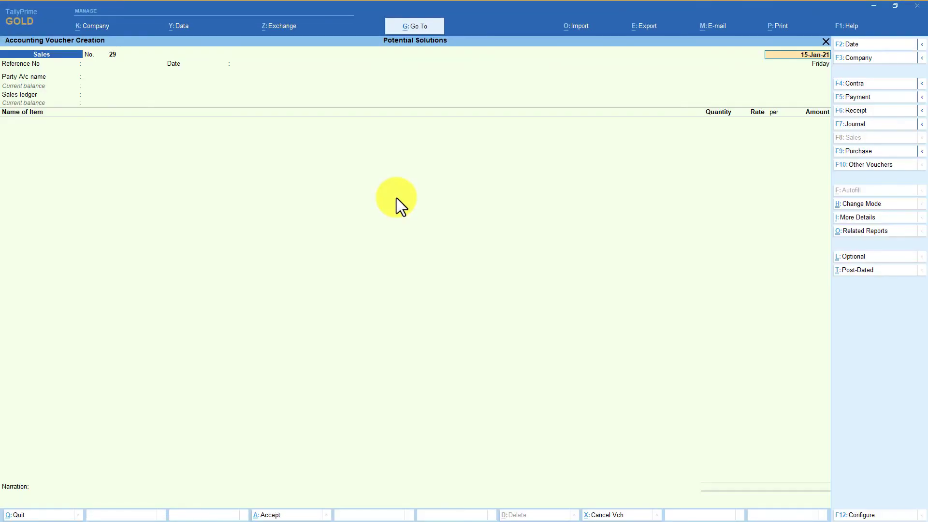
- Set Use Voucher No. as Bill Reference for Bill Allocation to No in the voucher configuration and accept it
key("F12")
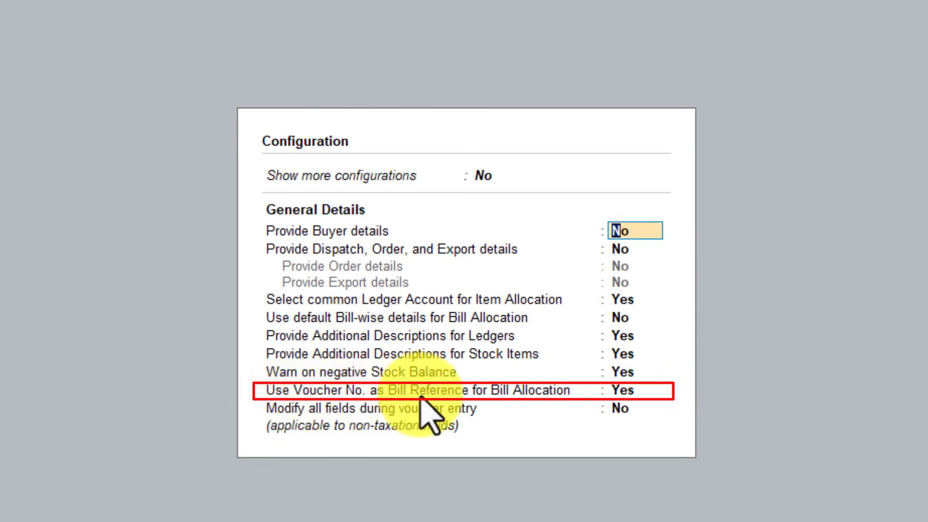
left_click(623, 391)
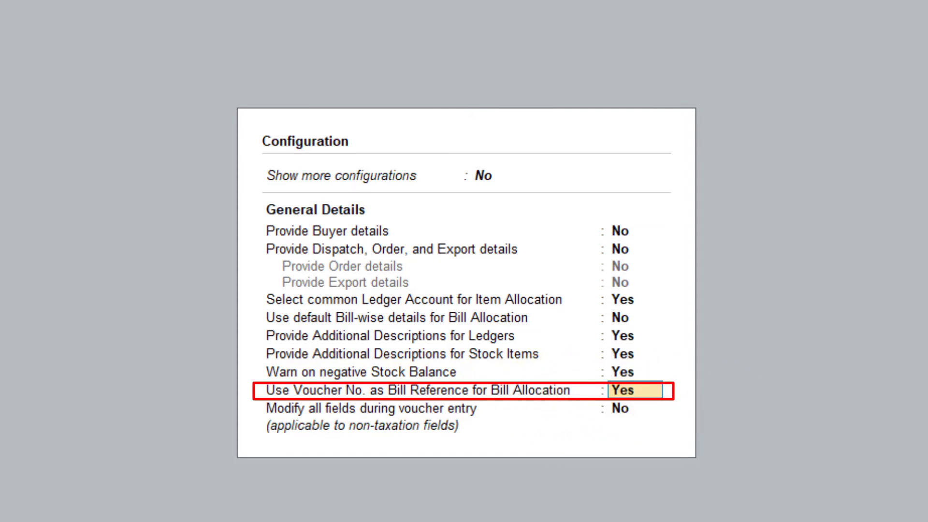
type("n")
key("Return")
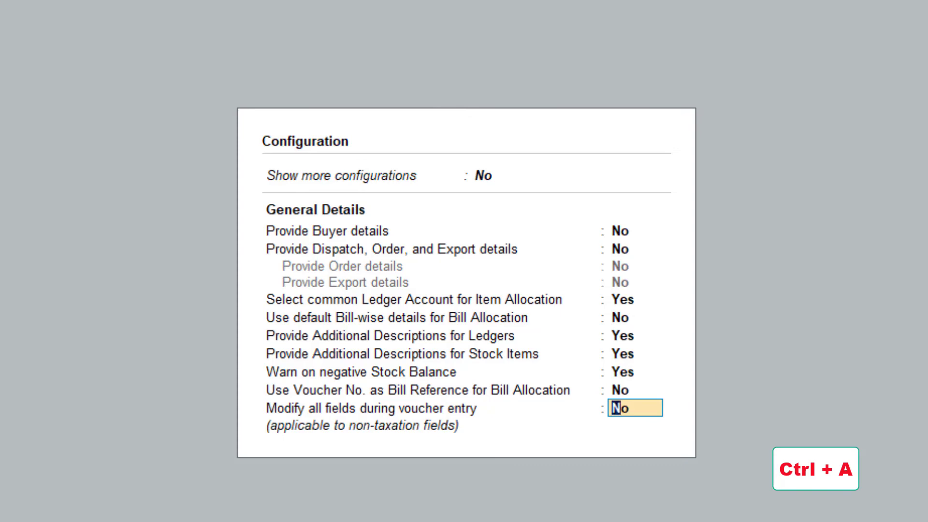
key("ctrl+a")
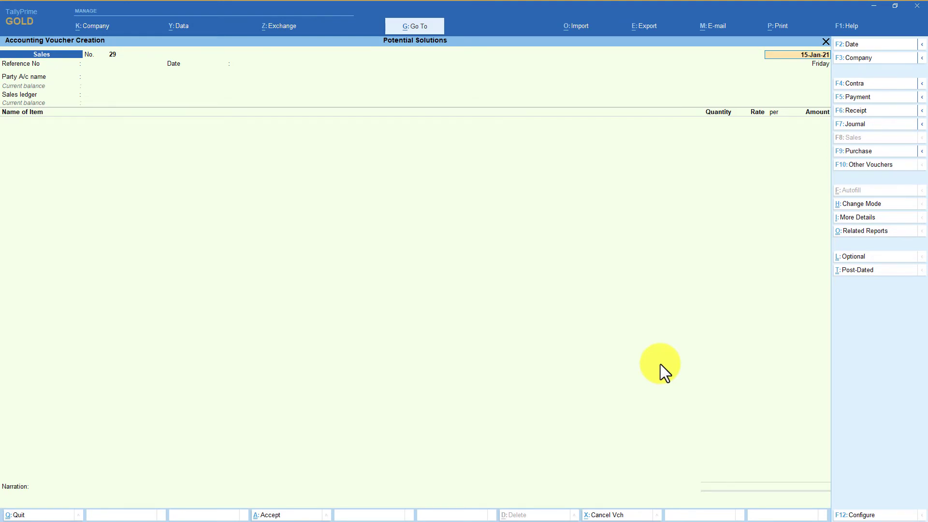
- Enter the India Mart sales voucher for 1 Dell Laptop - I5 with reference number 1234567, and allocate its bill as New Ref
key("Return")
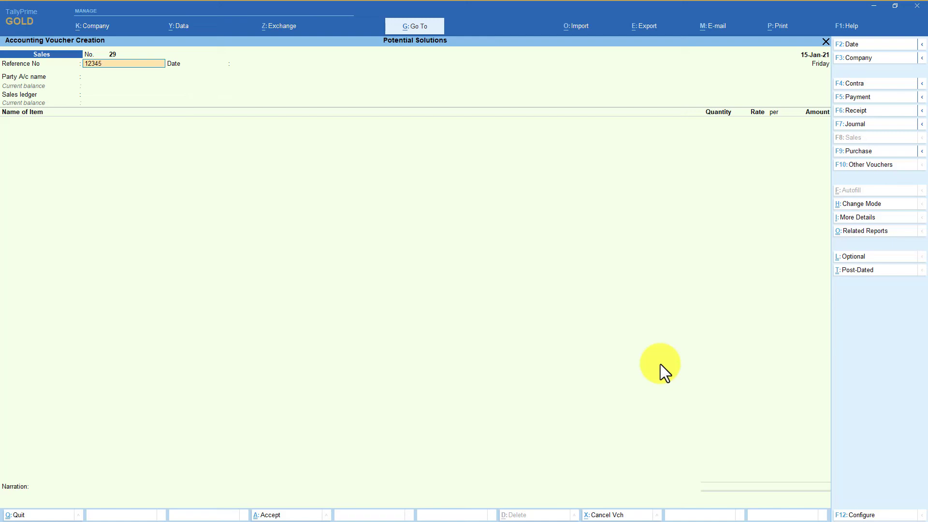
key("Return")
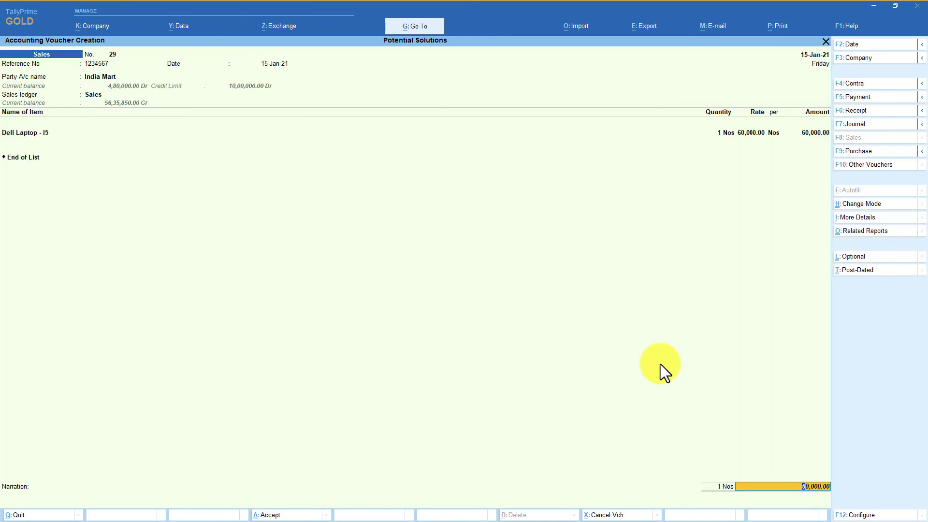
key("Return")
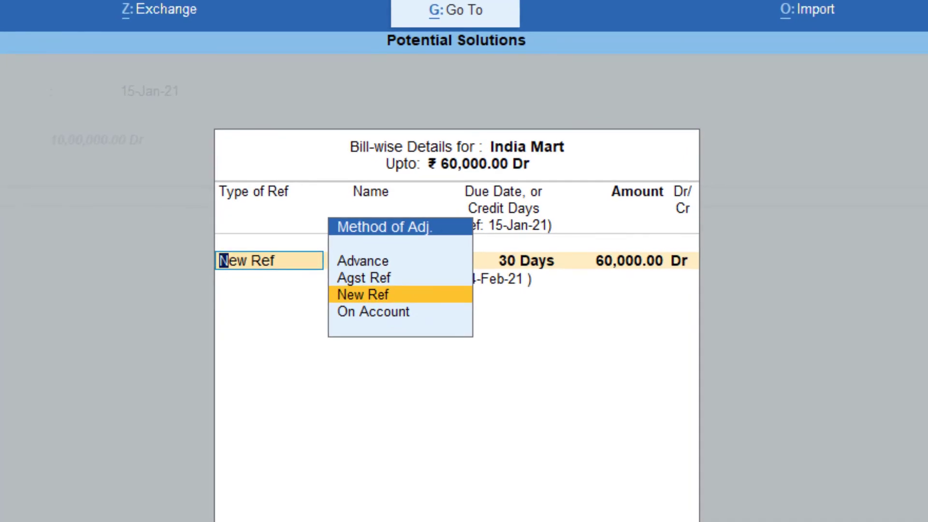
left_click(368, 304)
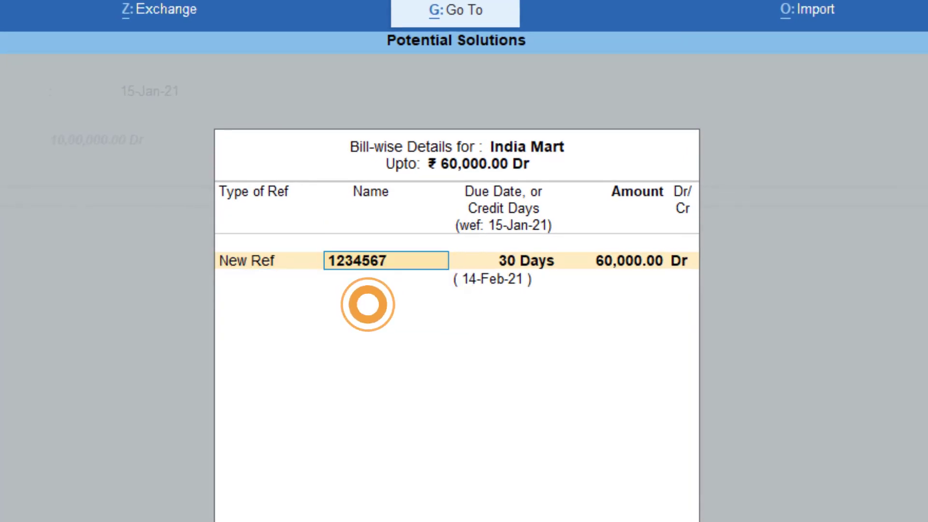